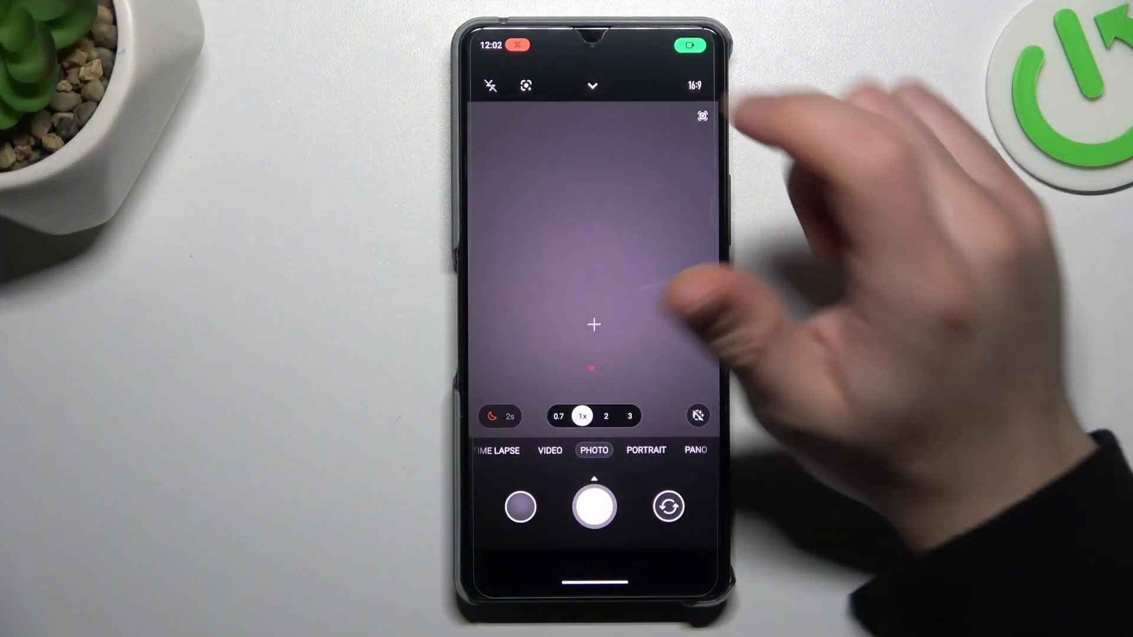
- Open the camera's Watermark settings, where Date and Time are off and Device name is on
left_click(594, 85)
left_click(704, 383)
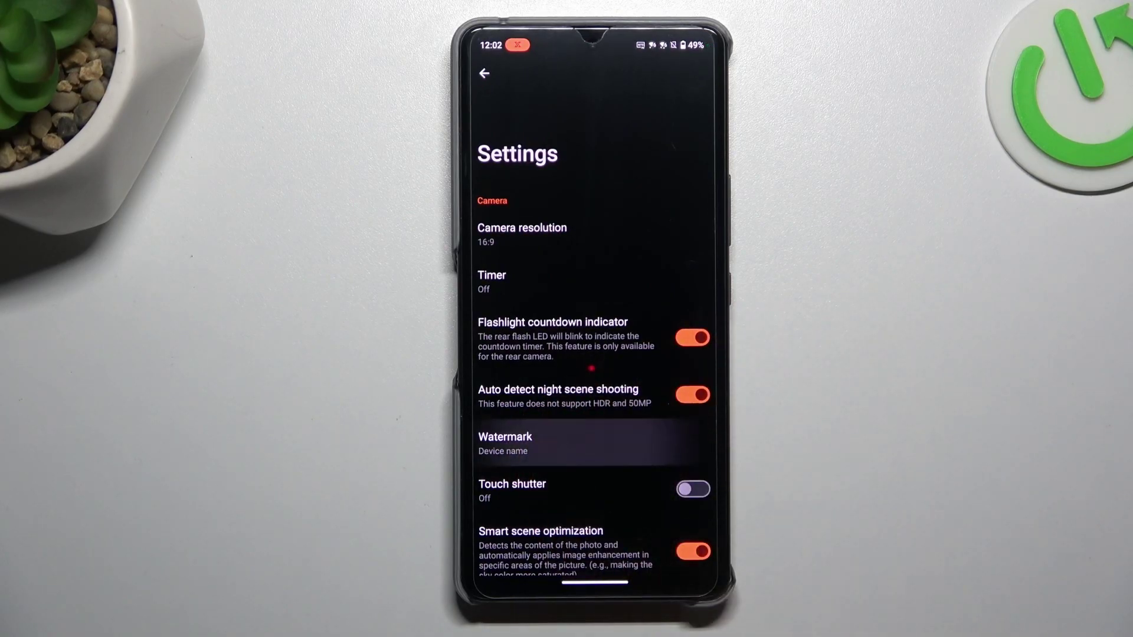
left_click(549, 443)
scroll(585, 510, "down", 3)
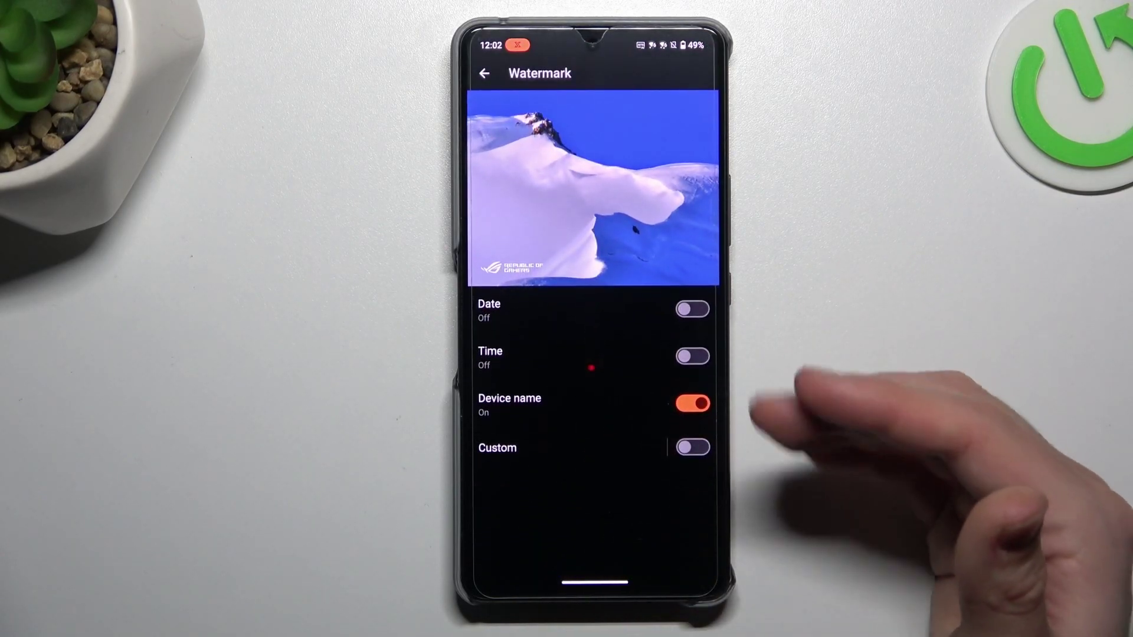
- Enable the Date and custom 'hard' text watermark, then take a photo and view it
left_click(692, 309)
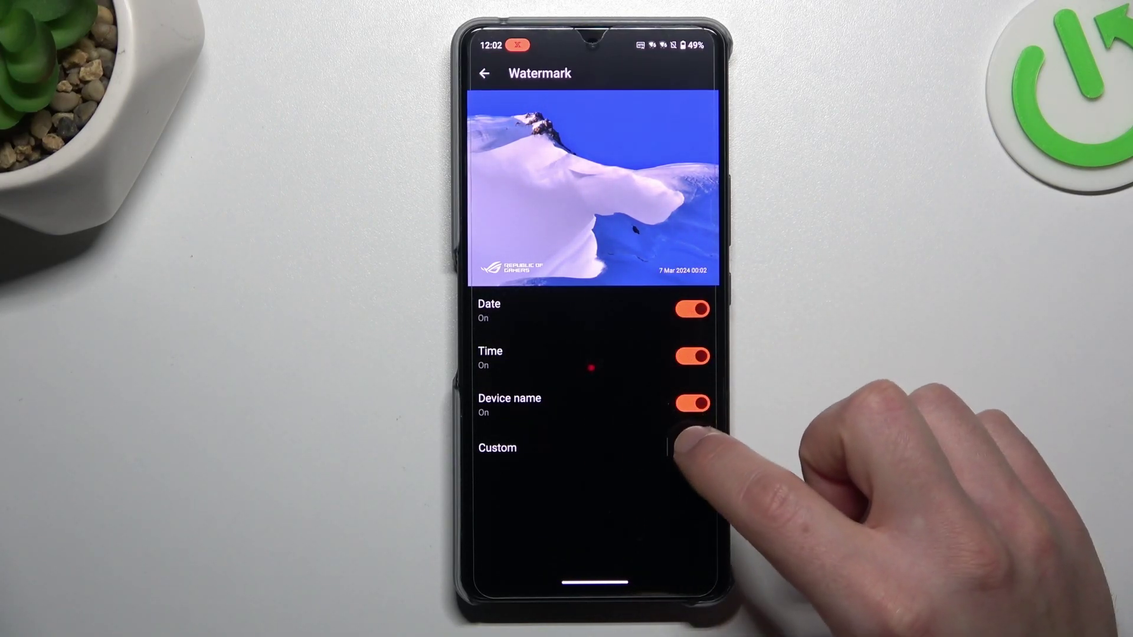
left_click(692, 448)
type("hard")
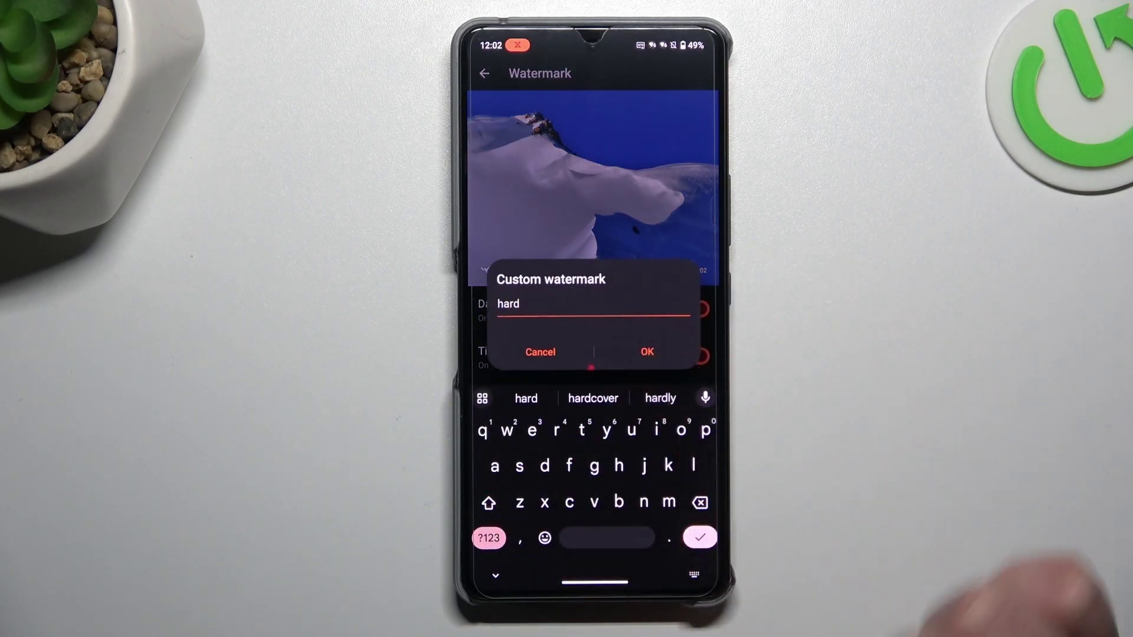
left_click(648, 352)
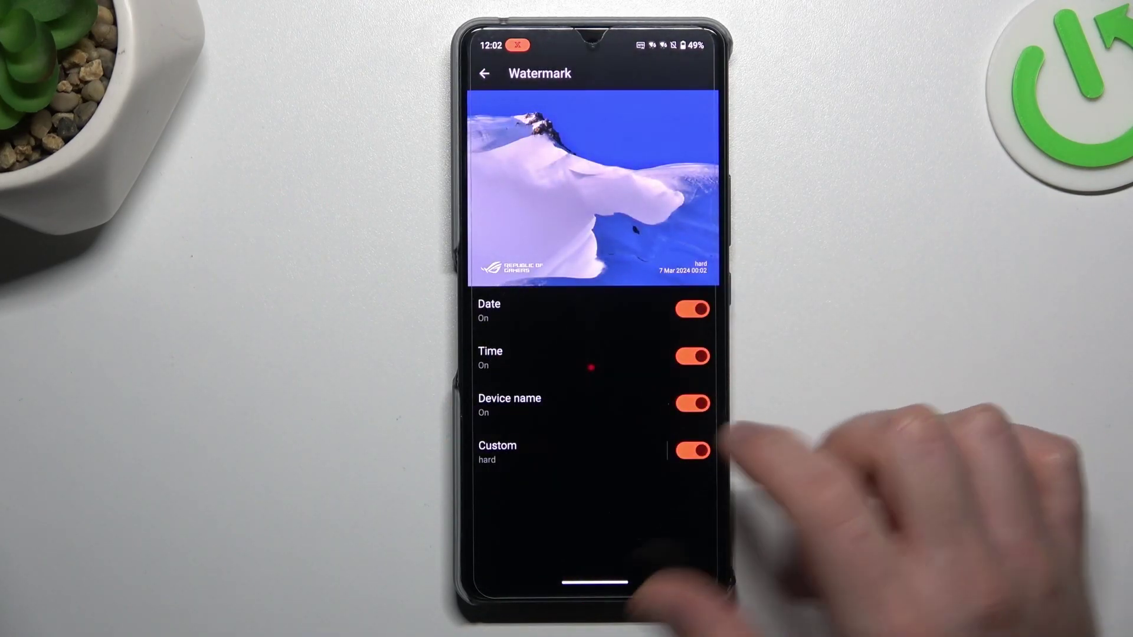
left_click(481, 449)
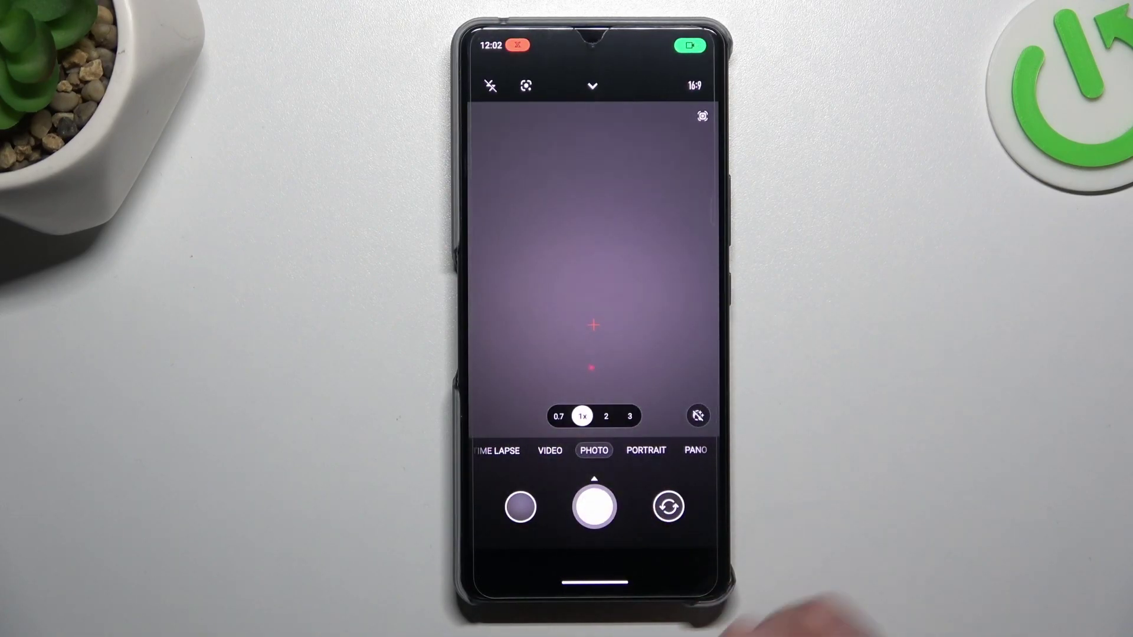
left_click(521, 507)
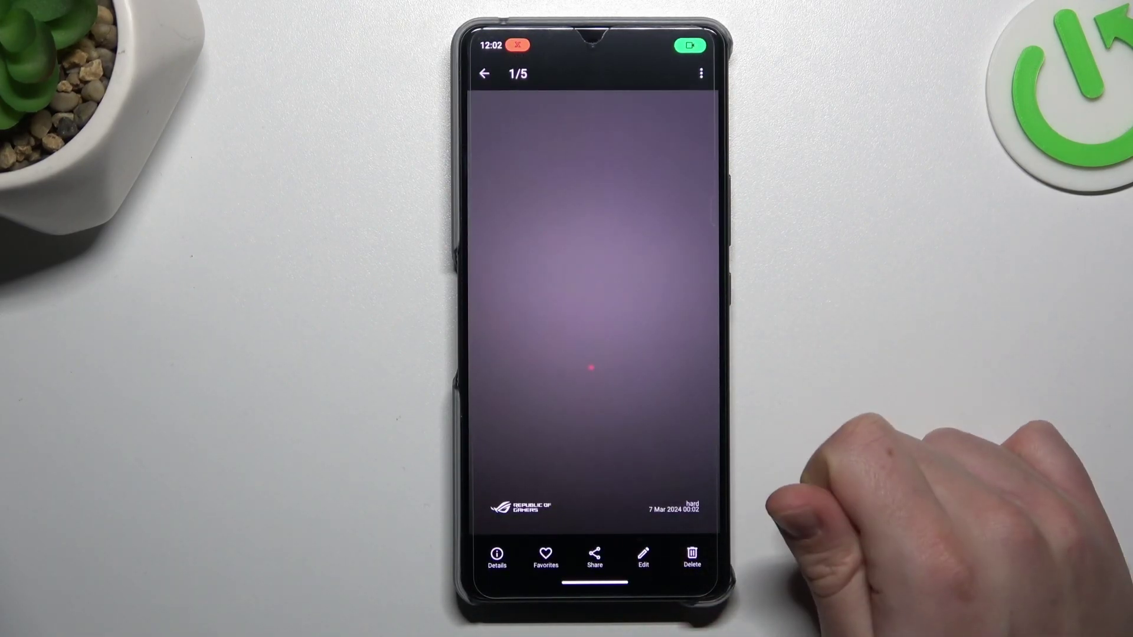